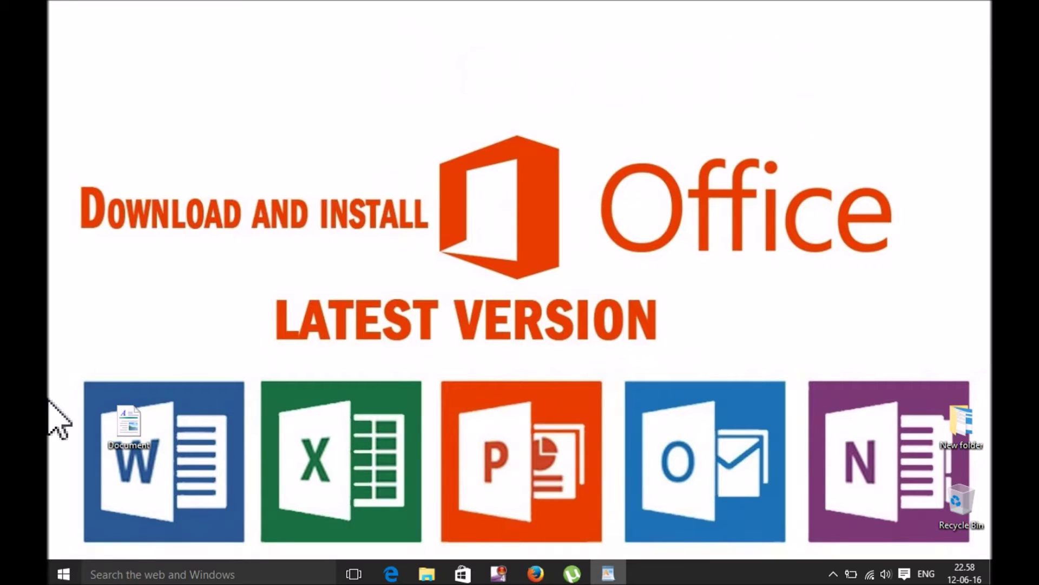
# - Open the desktop Document of Office links in WordPad and decline opening a link from there
pyautogui.doubleClick(130, 431)
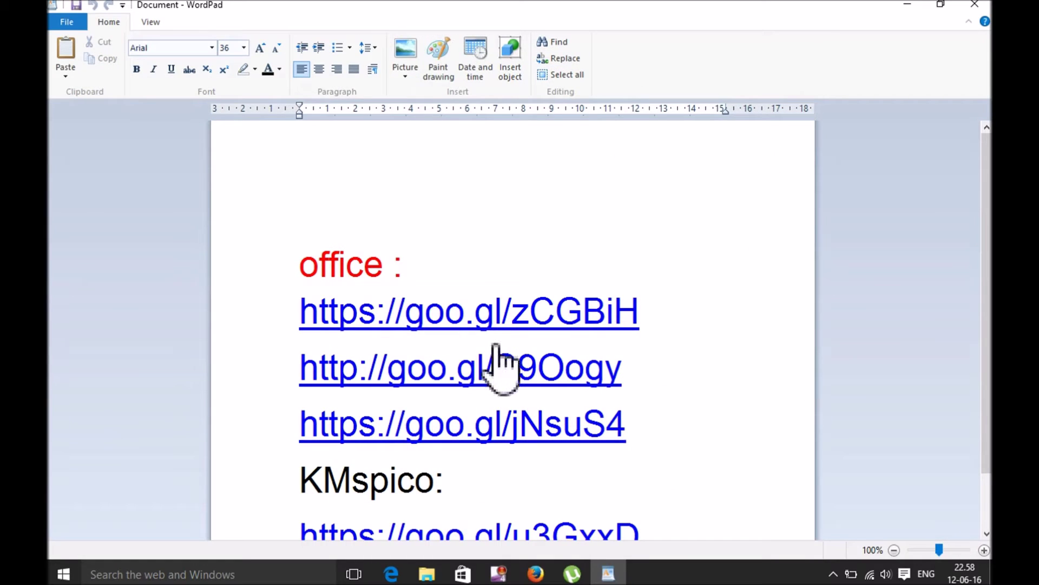
pyautogui.click(633, 368)
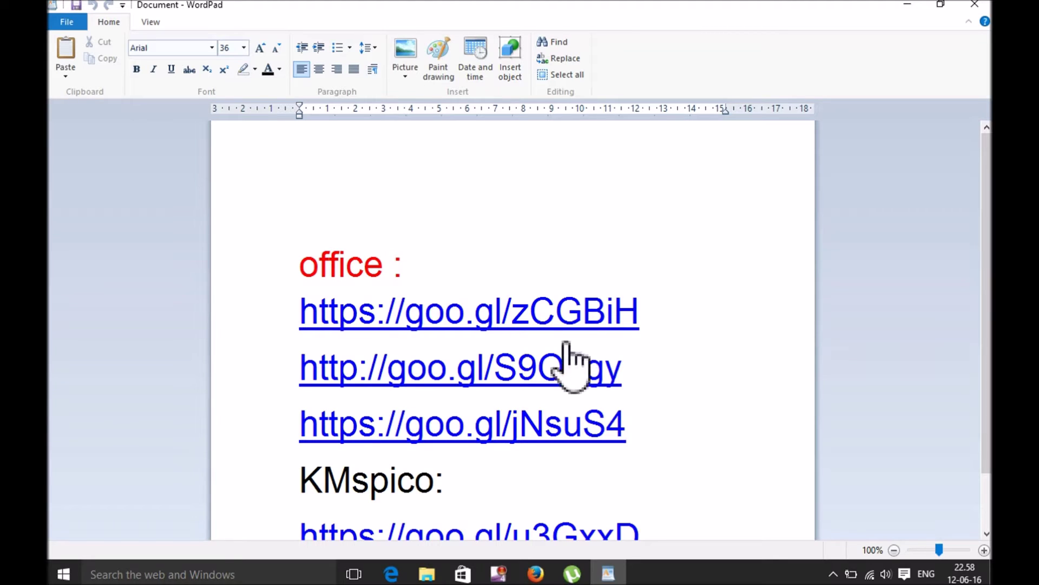
pyautogui.click(280, 313)
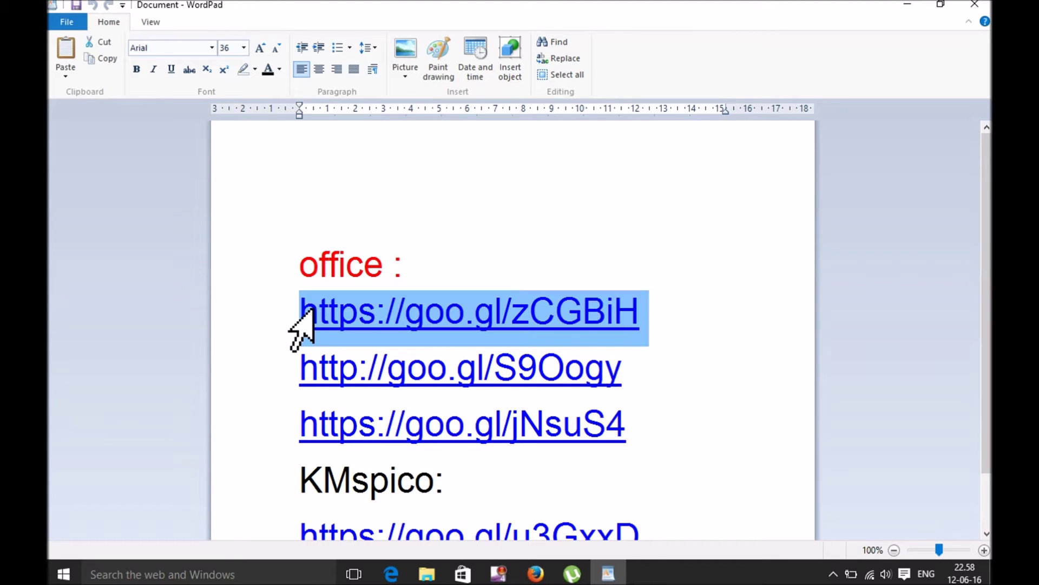
pyautogui.keyDown('ctrl'); pyautogui.click(308, 369); pyautogui.keyUp('ctrl')
pyautogui.click(578, 322)
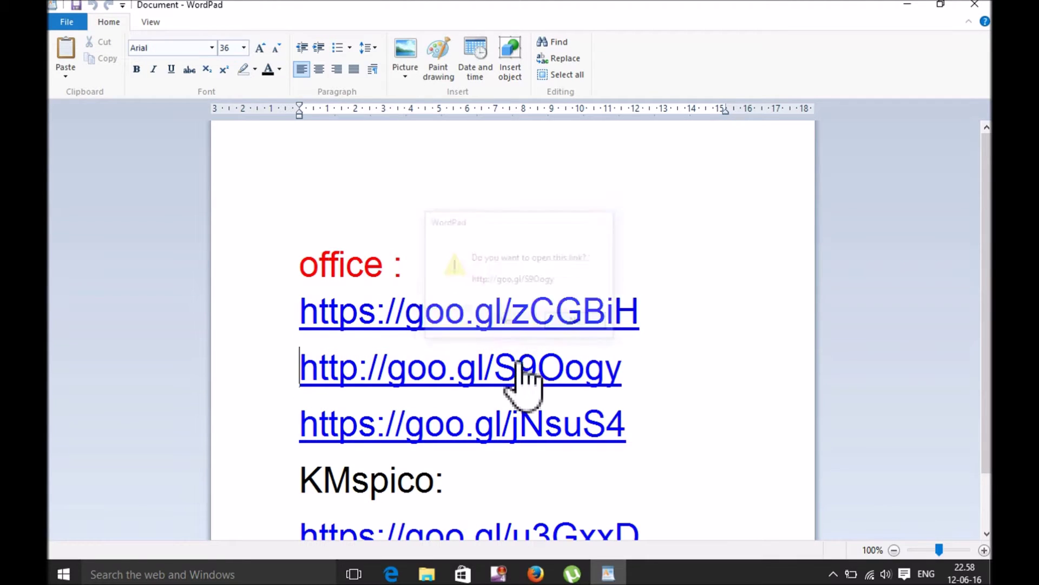
pyautogui.click(286, 430)
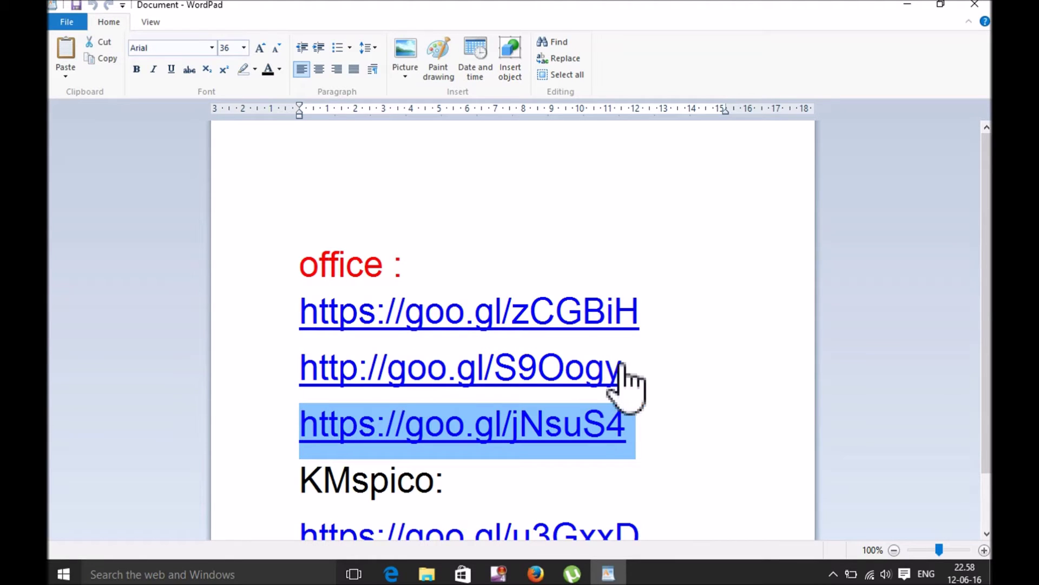
pyautogui.moveTo(632, 369); pyautogui.dragTo(294, 369)
pyautogui.hotkey('ctrl', 'c')
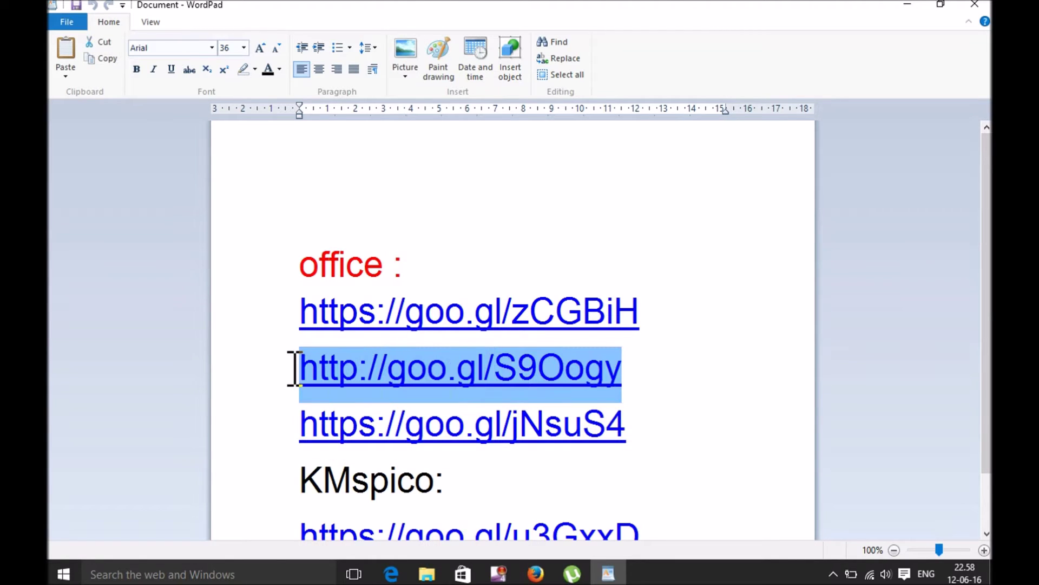
pyautogui.click(536, 573)
# - Paste the link as the address, pass the reCAPTCHA to reach the Office 2016 torrent results, then minimize Firefox
pyautogui.hotkey('ctrl', 'v')
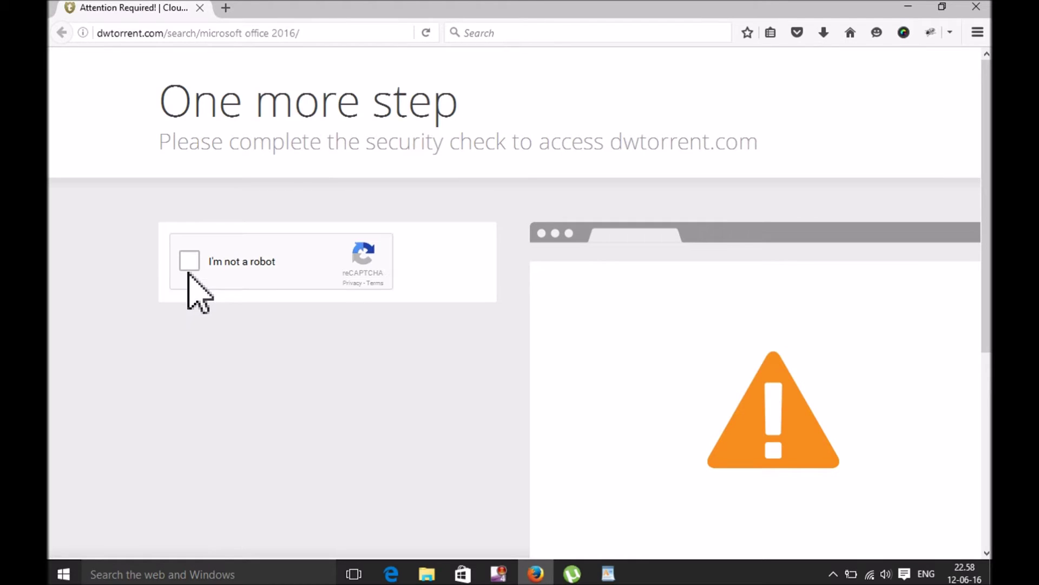
pyautogui.click(189, 261)
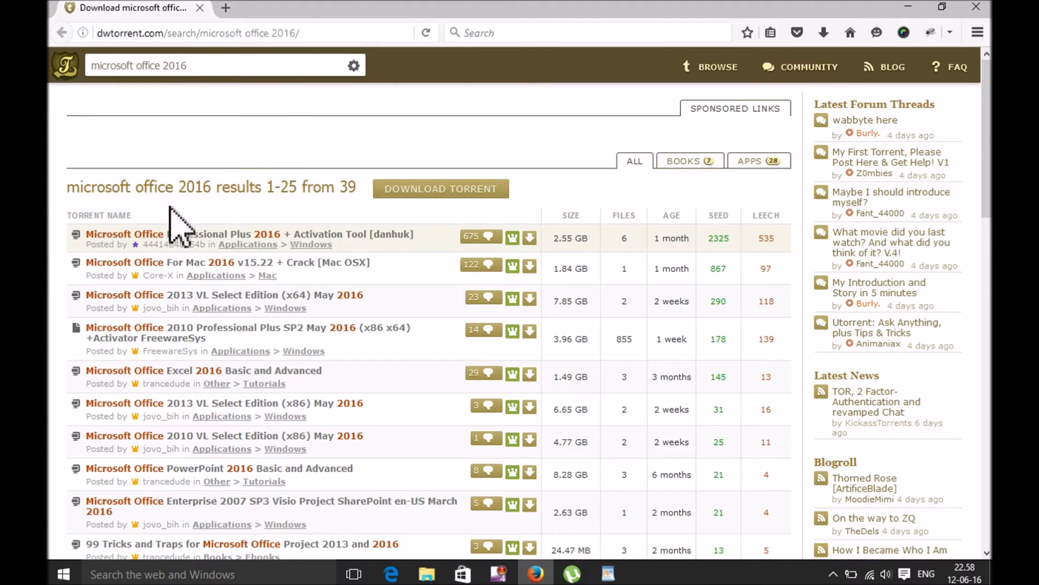
pyautogui.click(908, 8)
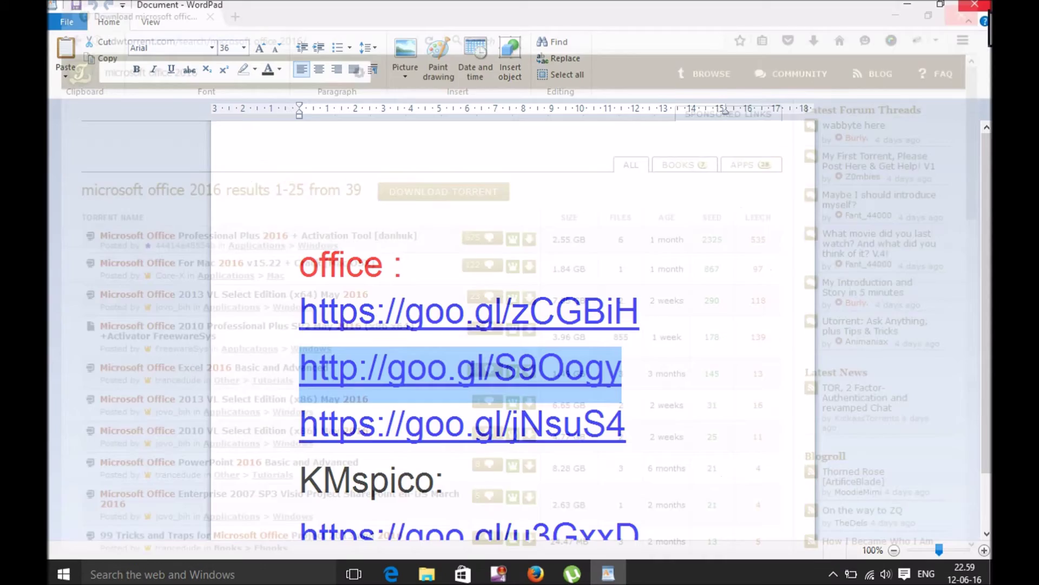
# - Minimize WordPad and launch File Explorer maximized from the Start menu
pyautogui.click(907, 7)
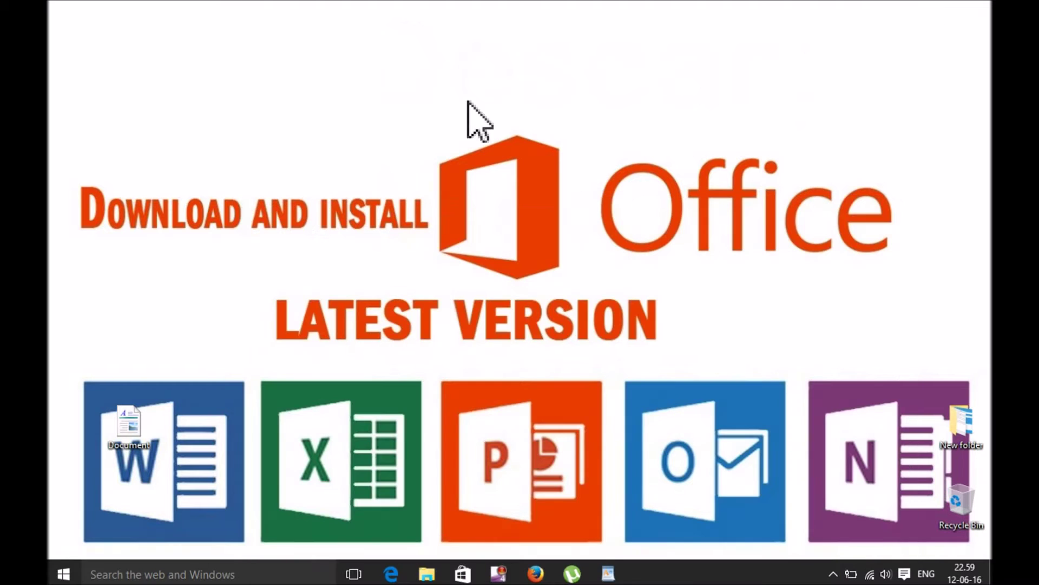
pyautogui.click(64, 573)
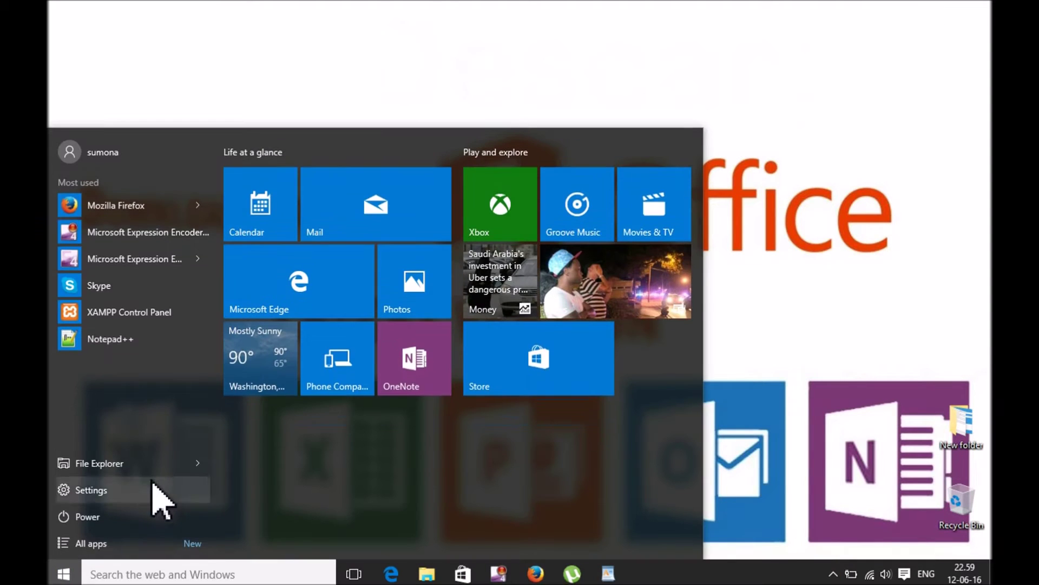
pyautogui.click(99, 462)
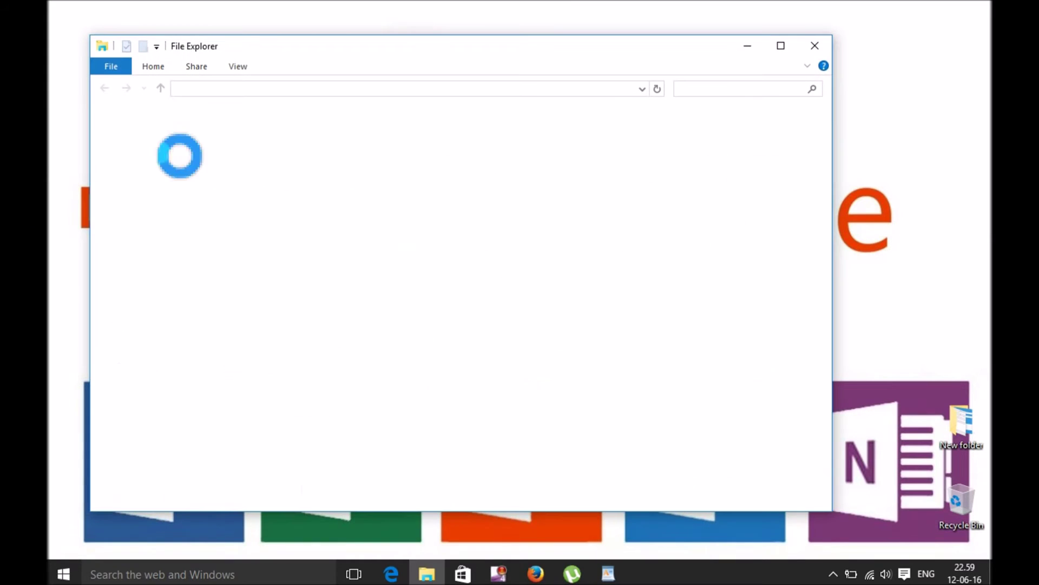
pyautogui.click(780, 46)
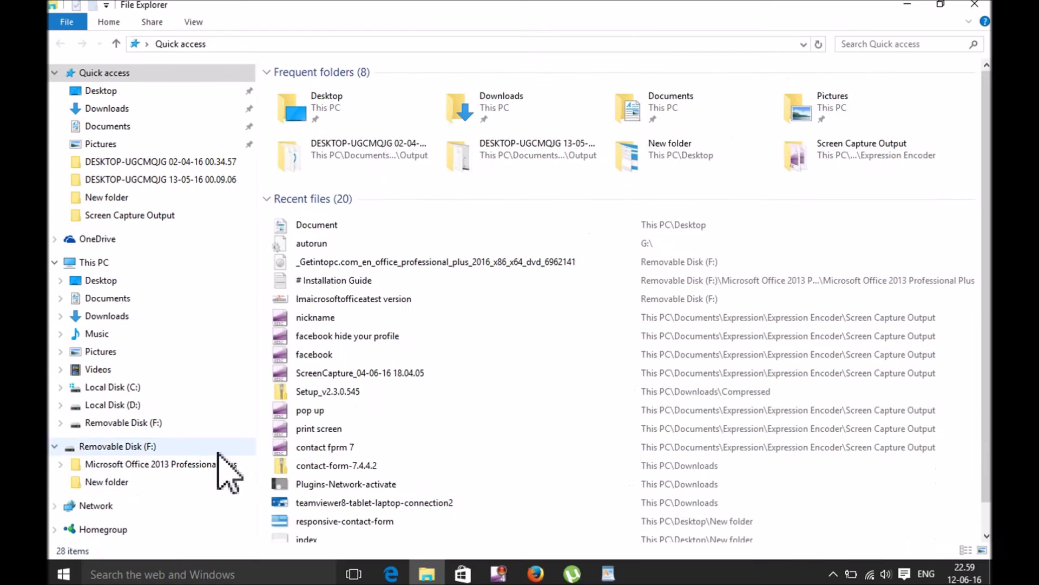
# - On Removable Disk (F:), mount the Office professional plus 2016 disc image
pyautogui.click(116, 446)
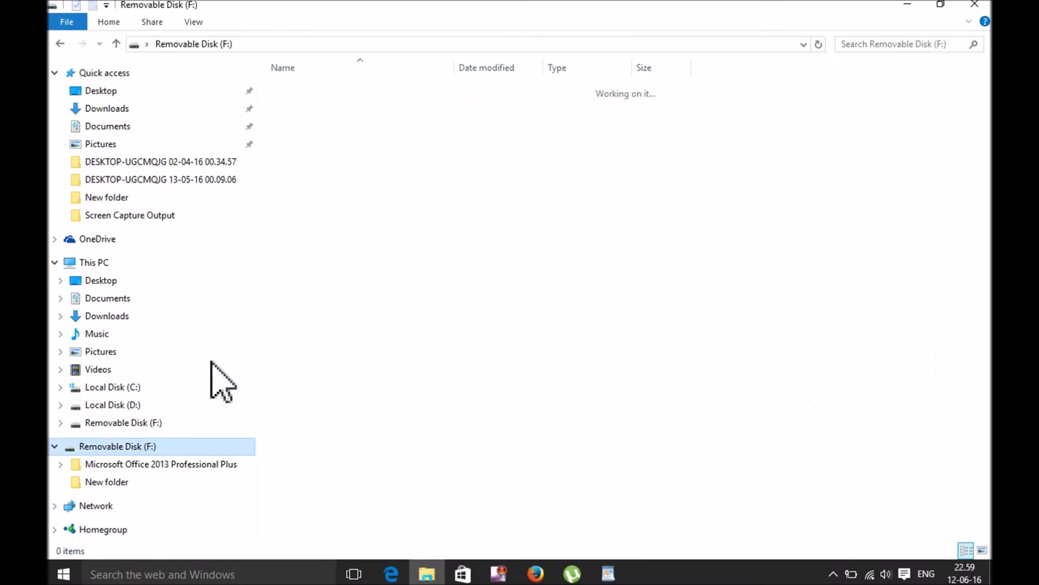
pyautogui.doubleClick(329, 120)
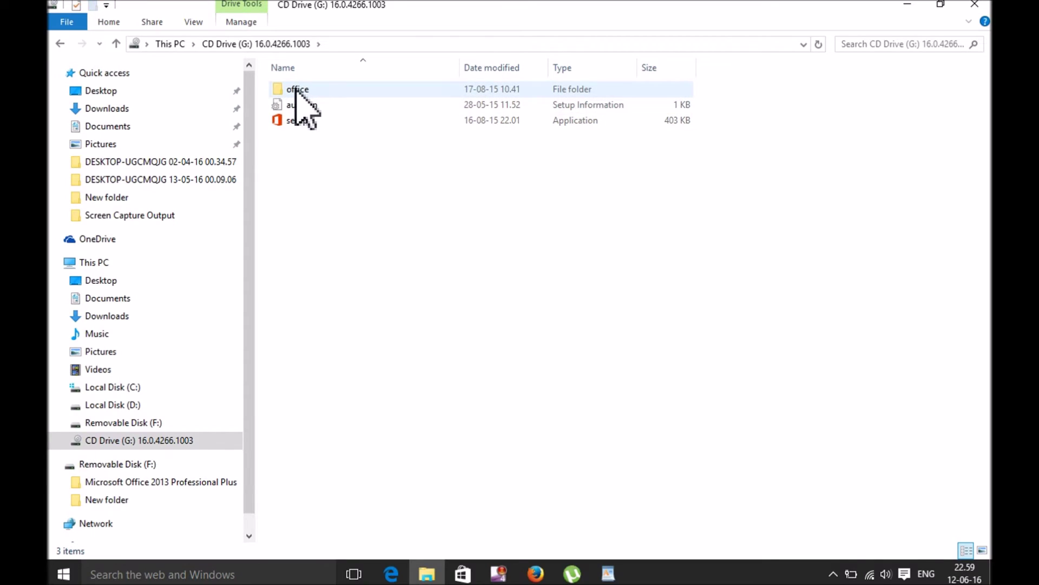
# - Open the office folder on the mounted DVD drive and select setup64, dismissing its context menu once
pyautogui.doubleClick(297, 89)
pyautogui.click(301, 120)
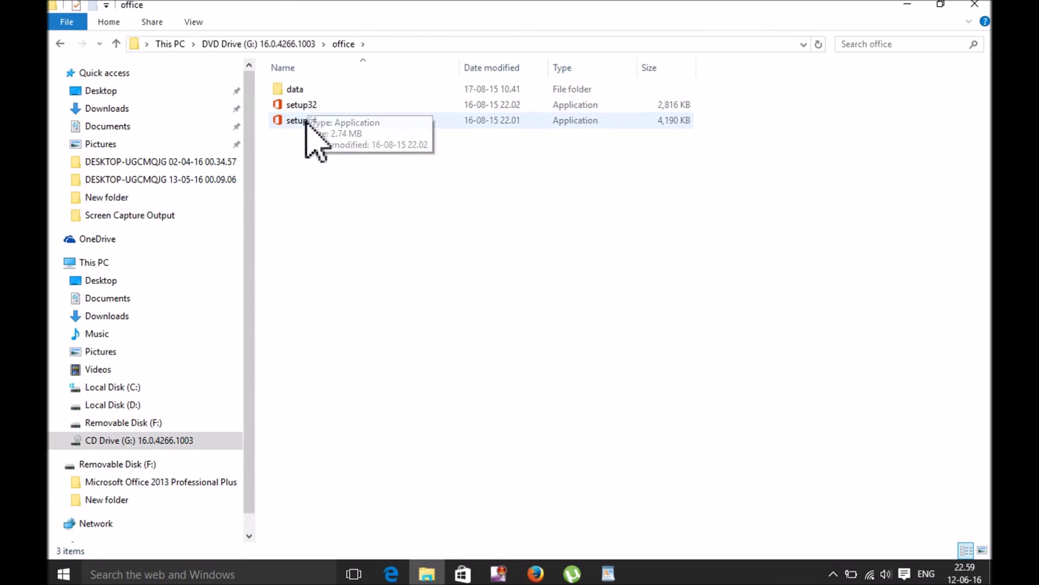
pyautogui.click(311, 122)
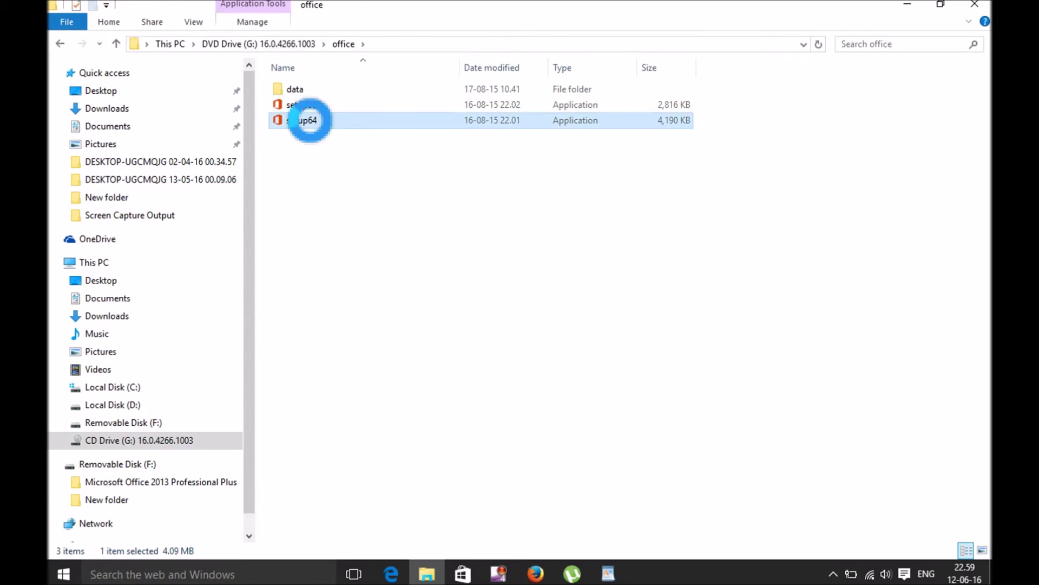
pyautogui.rightClick(312, 121)
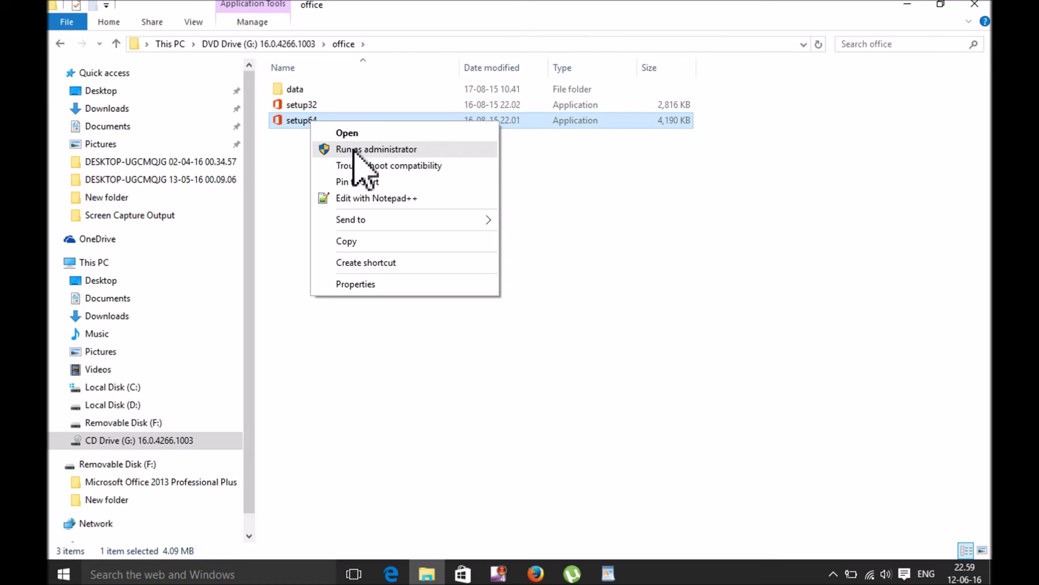
pyautogui.click(296, 134)
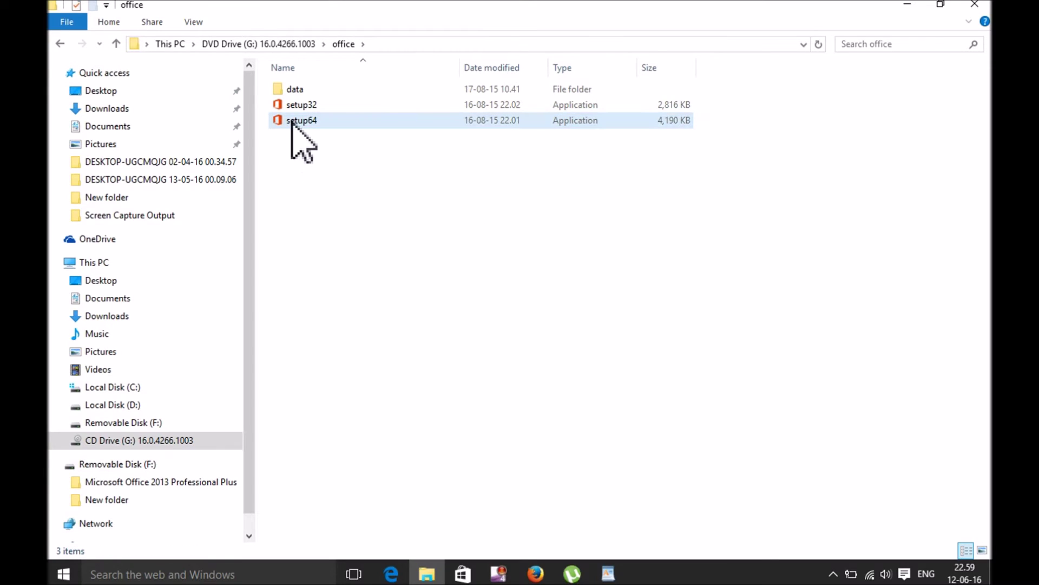
# - Run setup64 with administrator rights from its context menu
pyautogui.click(293, 121)
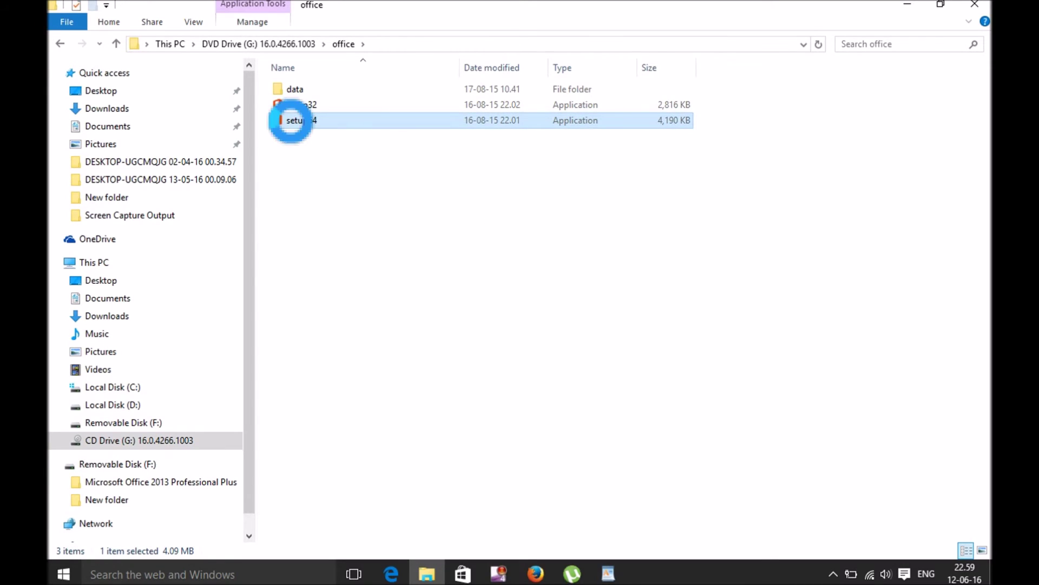
pyautogui.rightClick(293, 121)
pyautogui.click(356, 149)
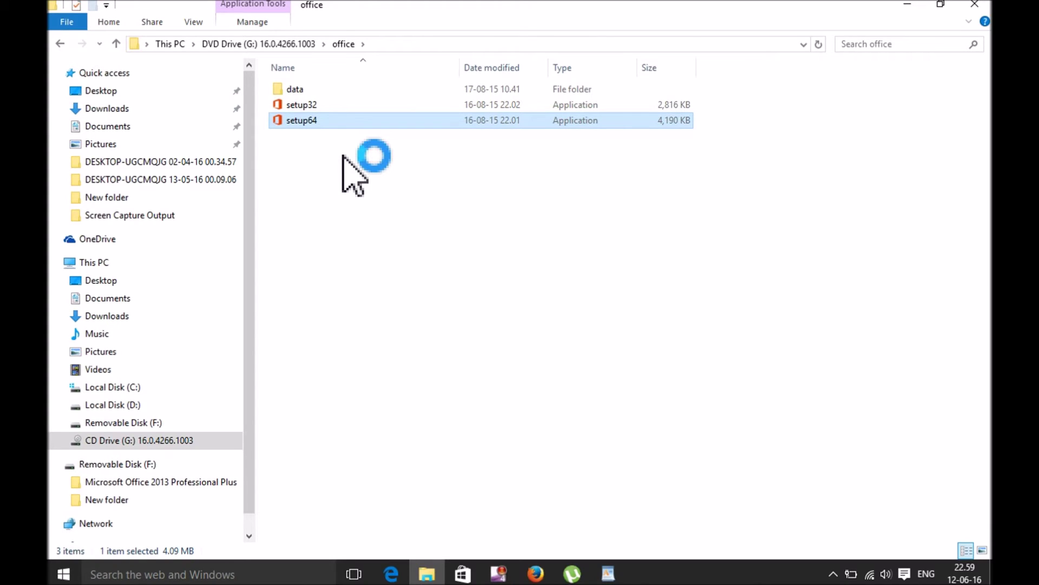
# - Hide File Explorer while Office installs, then open Start once setup reports Office is installed
pyautogui.click(908, 6)
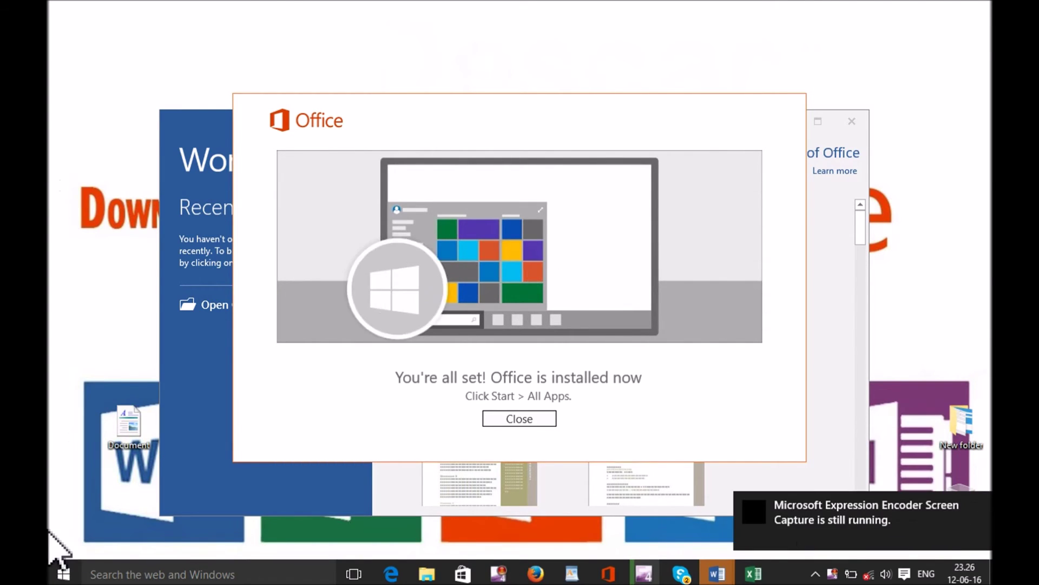
pyautogui.click(64, 574)
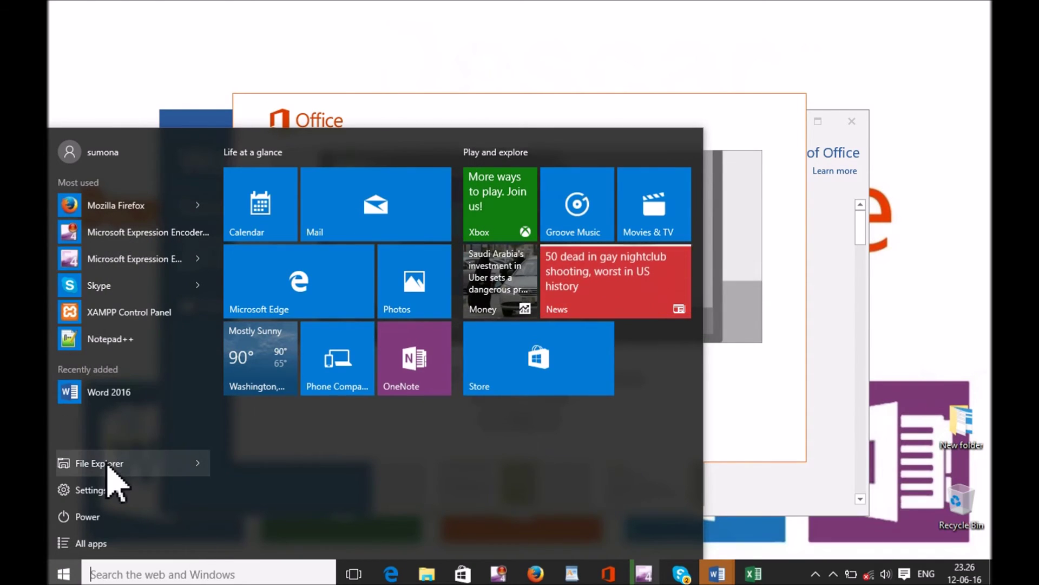
# - Show All apps in the Start menu to find the newly added Word 2016
pyautogui.click(91, 543)
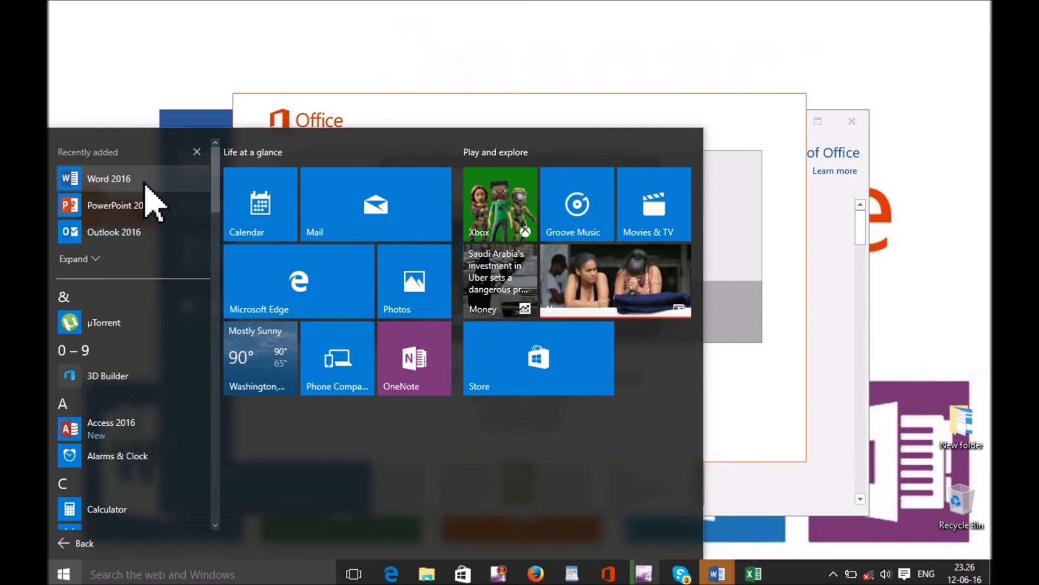
# - Launch Word 2016, browse its template start screen, and glance at the WordPad links before returning to Word
pyautogui.click(110, 179)
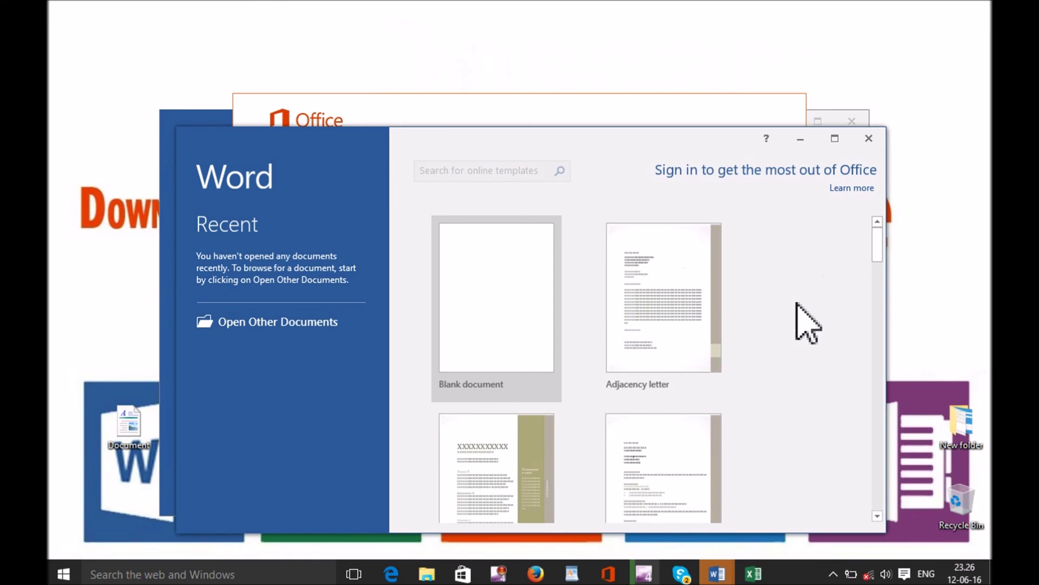
pyautogui.scroll(-2, 731, 325)
pyautogui.scroll(-2, 747, 341)
pyautogui.scroll(-2, 757, 360)
pyautogui.scroll(2, 768, 380)
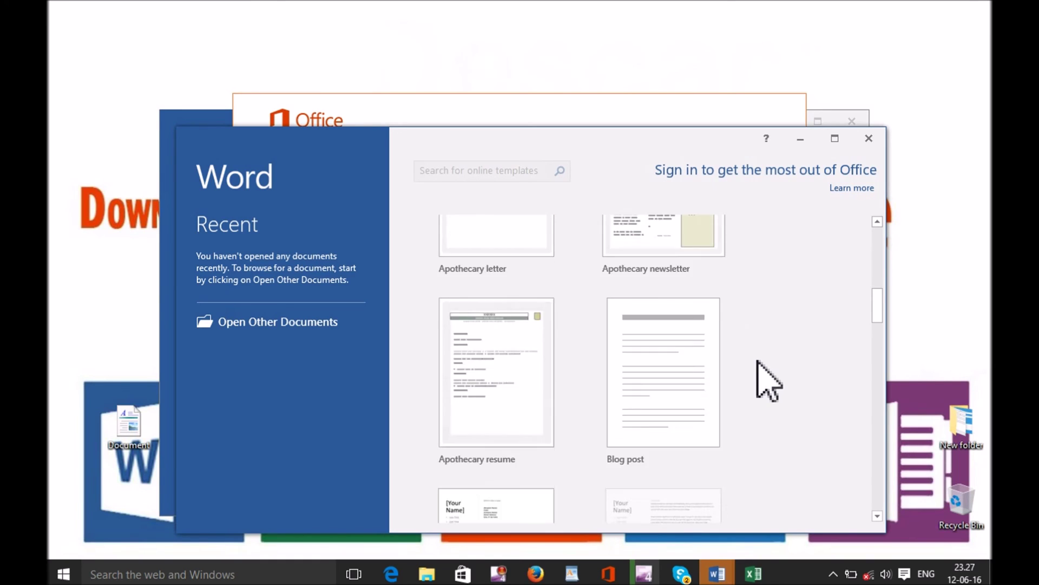
pyautogui.scroll(2, 767, 377)
pyautogui.scroll(2, 767, 376)
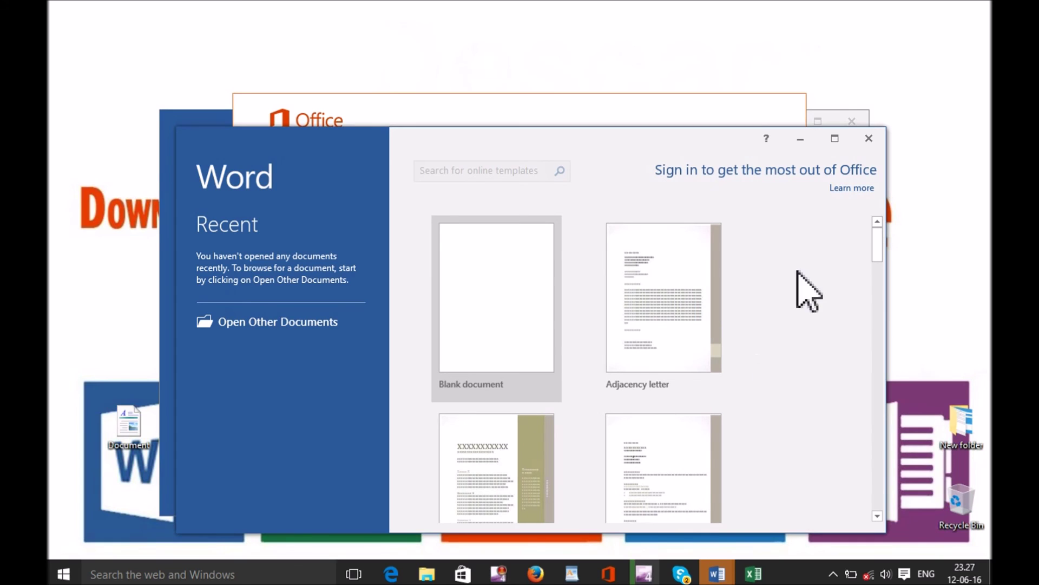
pyautogui.moveTo(878, 244); pyautogui.dragTo(878, 507)
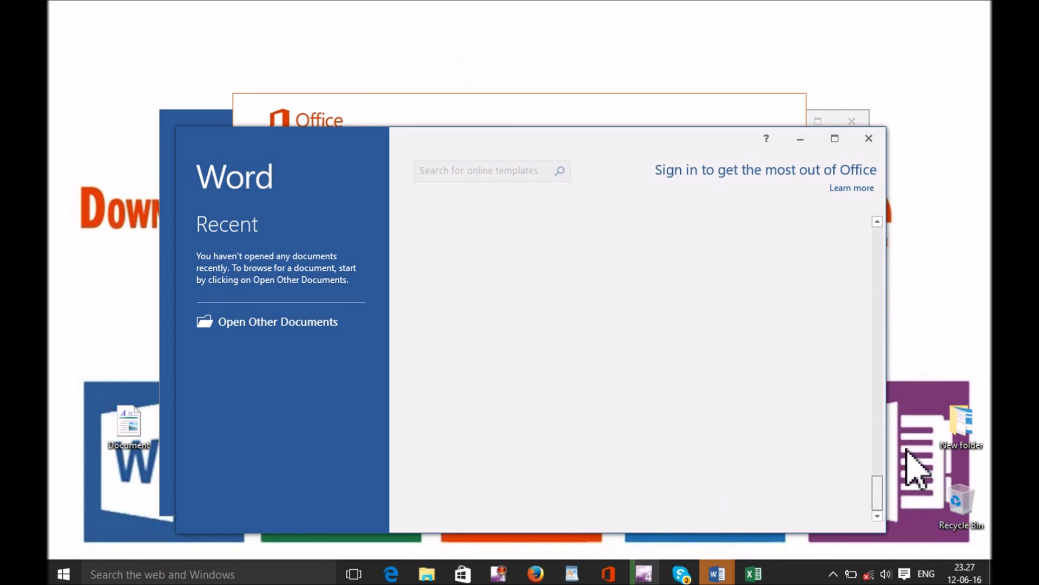
pyautogui.scroll(5, 901, 310)
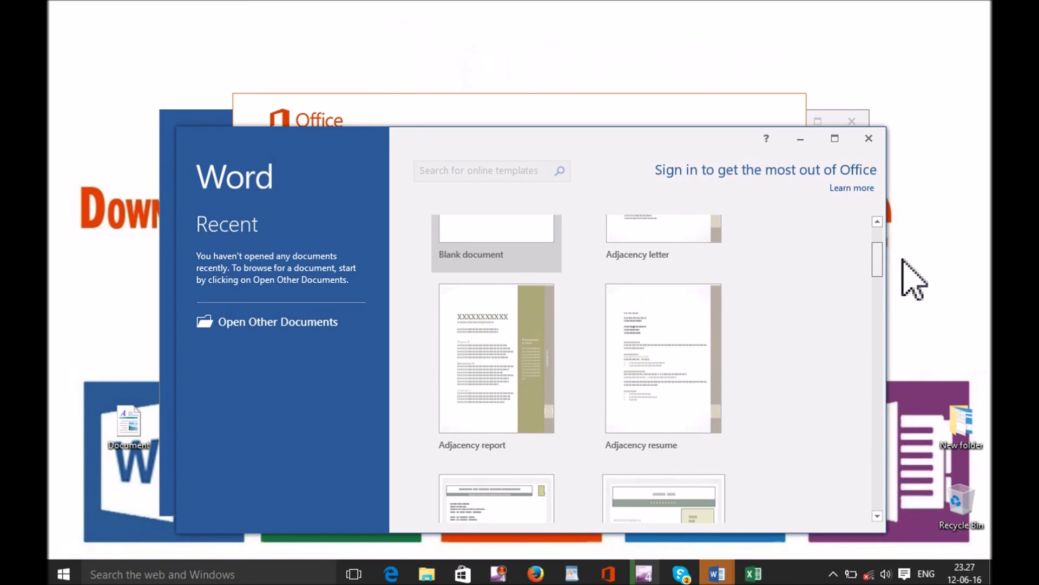
pyautogui.click(572, 574)
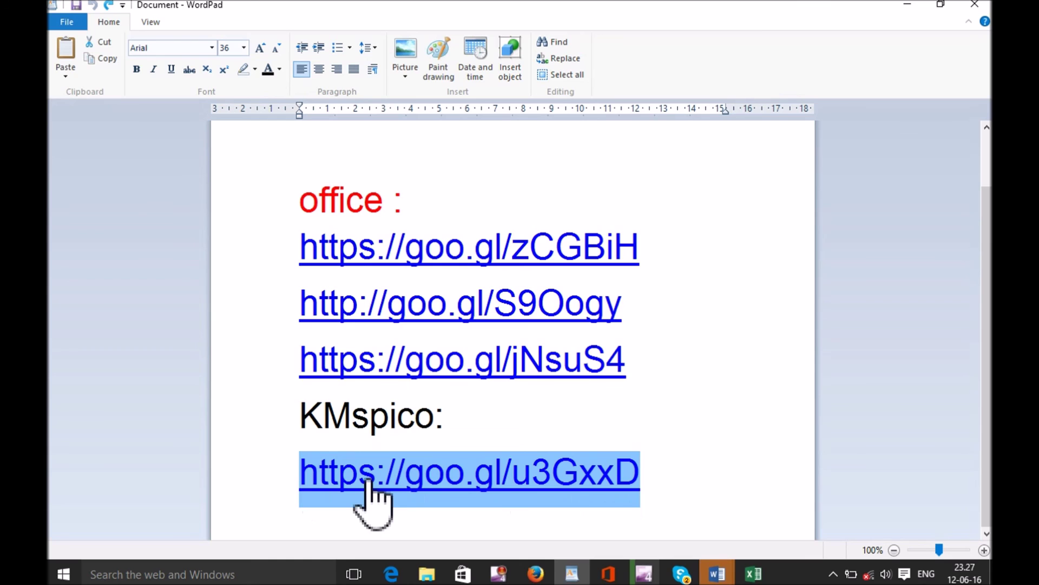
pyautogui.click(909, 6)
pyautogui.scroll(-3, 485, 401)
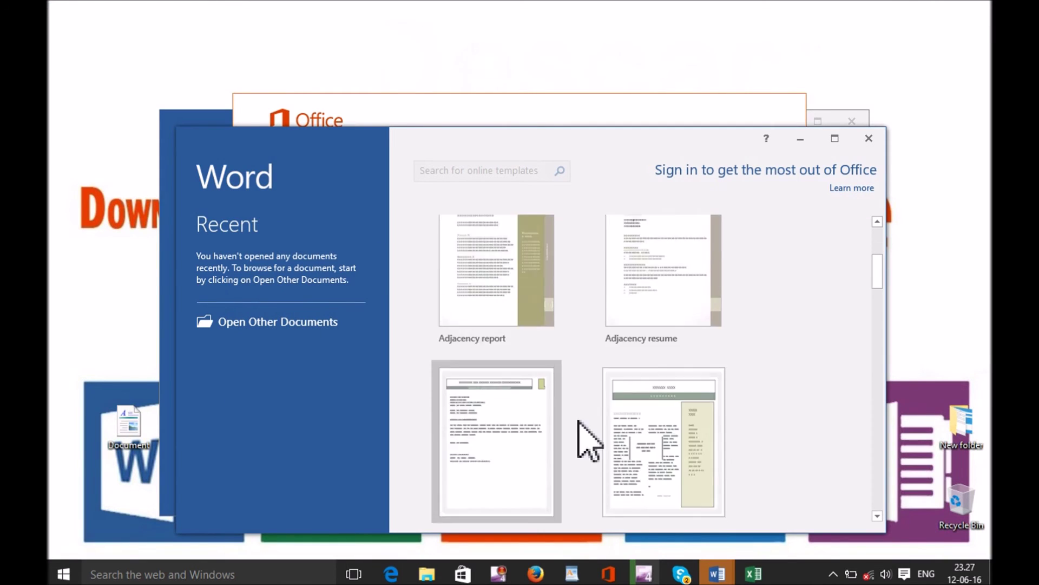
pyautogui.scroll(-2, 485, 381)
pyautogui.scroll(-3, 485, 374)
pyautogui.scroll(-1, 735, 403)
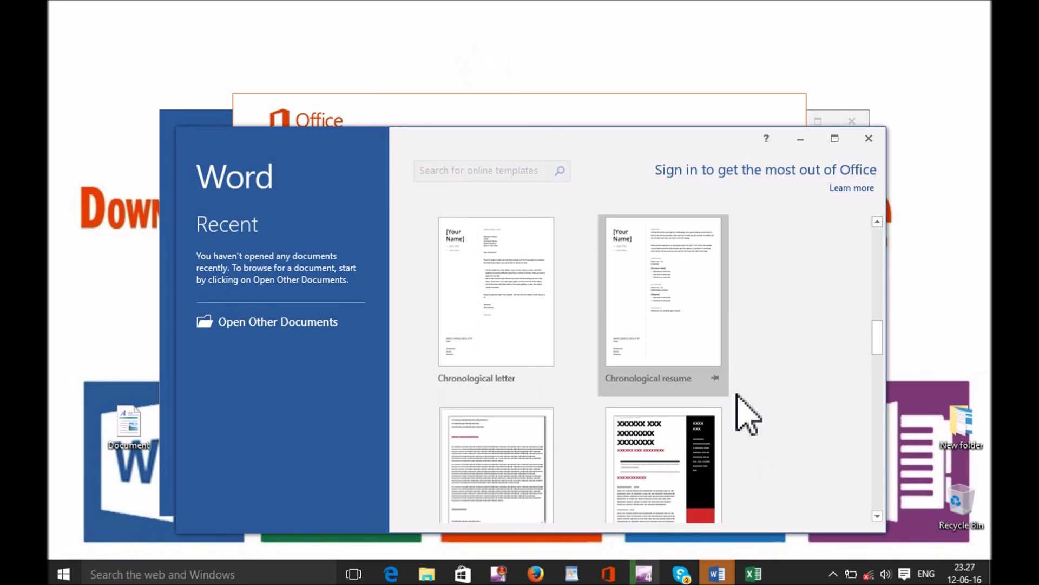
pyautogui.scroll(4, 735, 402)
pyautogui.scroll(3, 735, 398)
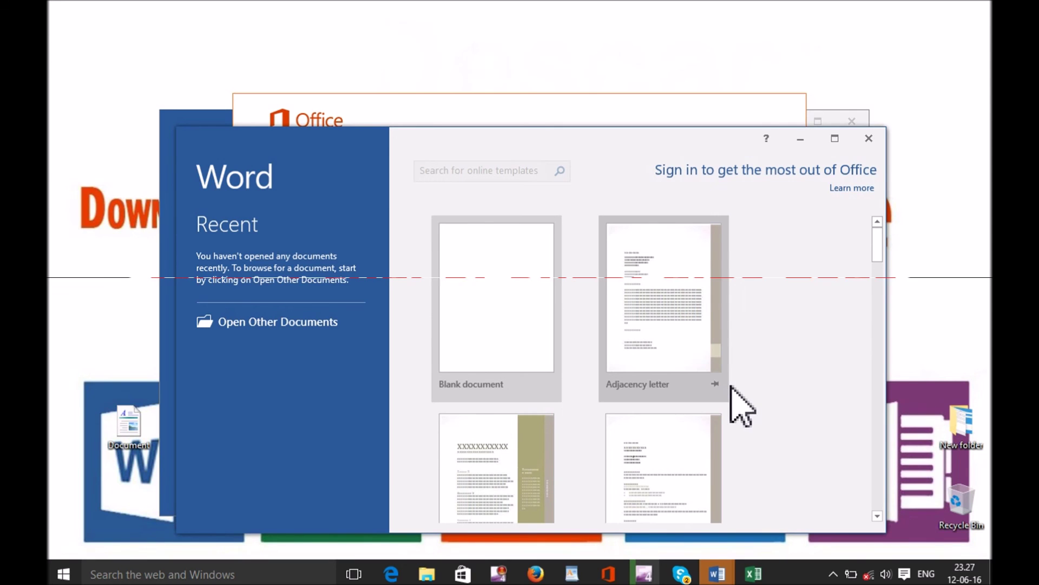